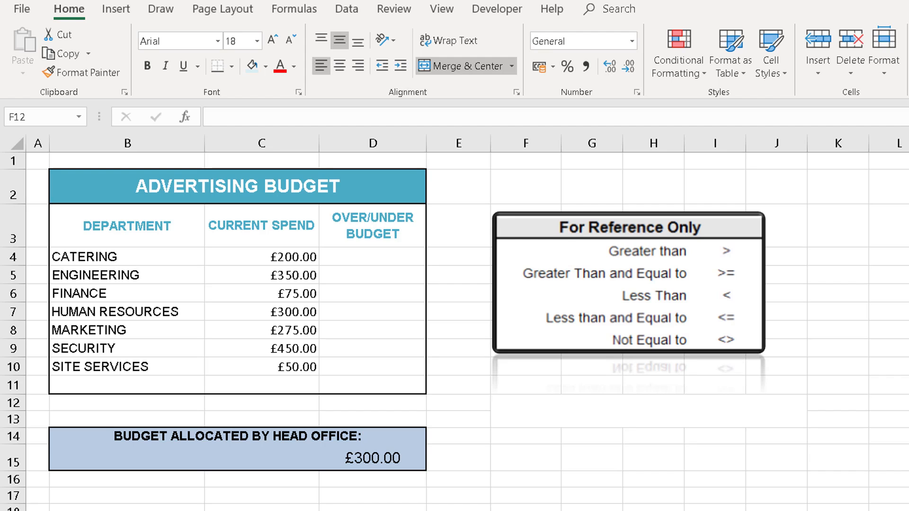
- Enter the syntax note IF(Question,True,False) in the merged cell F12 below the operator reference box
{"action": "left_click", "coordinate": [560, 417]}
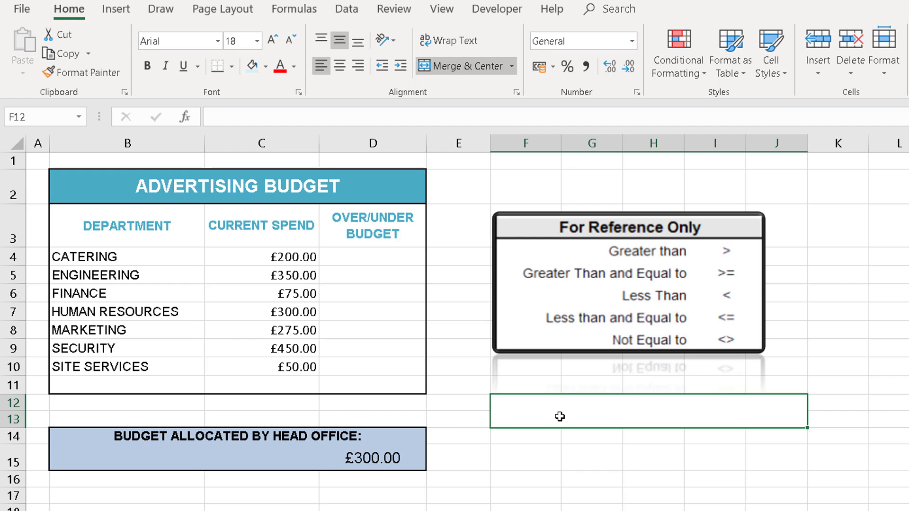
{"action": "double_click", "coordinate": [559, 416]}
{"action": "type", "text": "IF"}
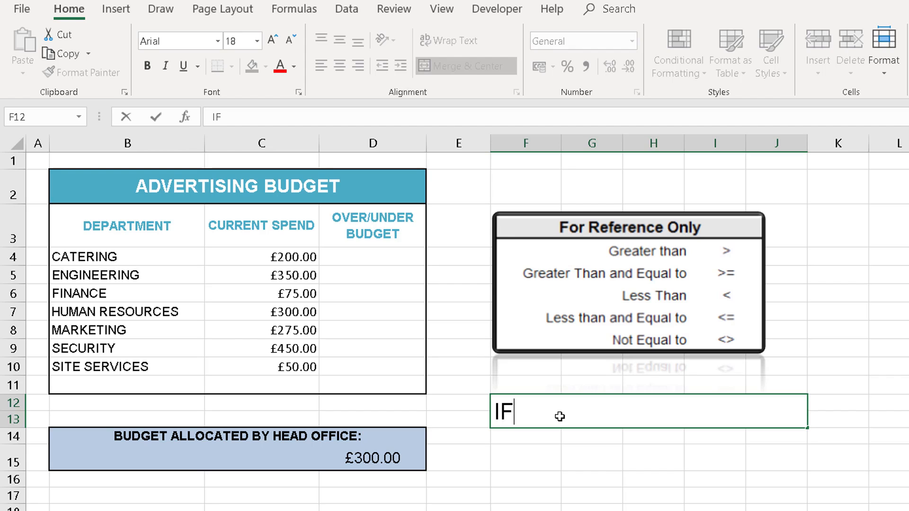
{"action": "type", "text": "(Question"}
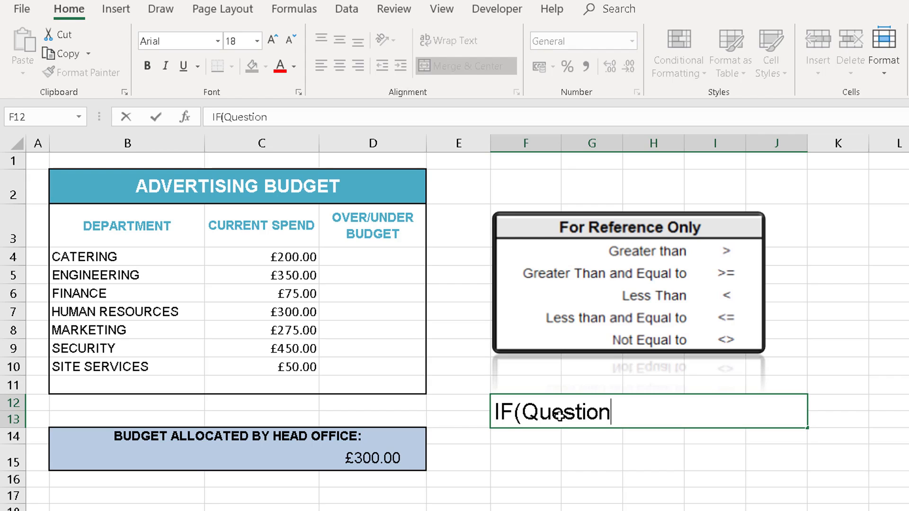
{"action": "type", "text": ","}
{"action": "type", "text": "True"}
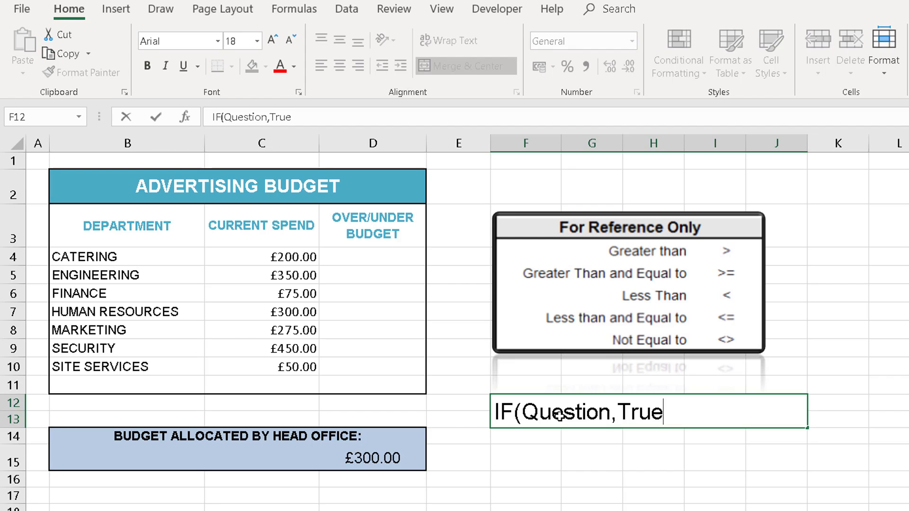
{"action": "type", "text": ",False)"}
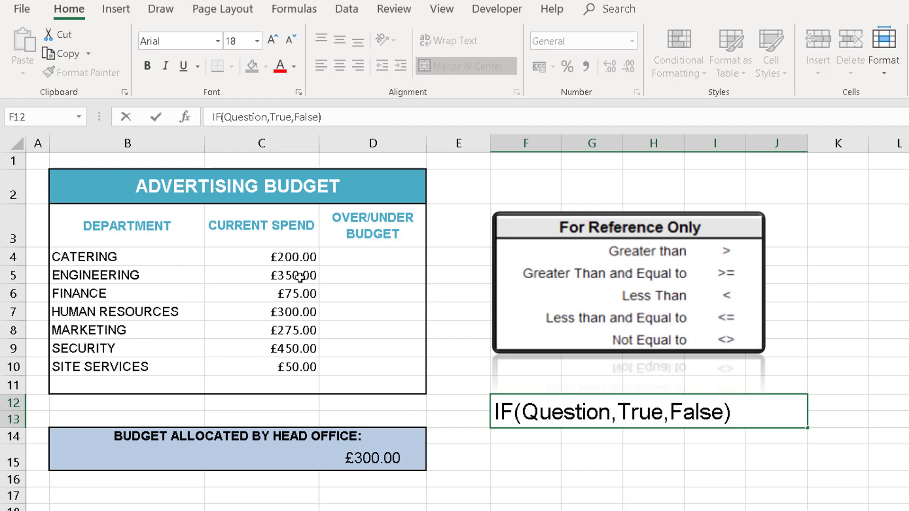
- Review the Current Spend figures, the Over/Under Budget cells, the head office budget and the Catering row
{"action": "left_click", "coordinate": [300, 255]}
{"action": "left_click_drag", "start_coordinate": [301, 254], "coordinate": [297, 366]}
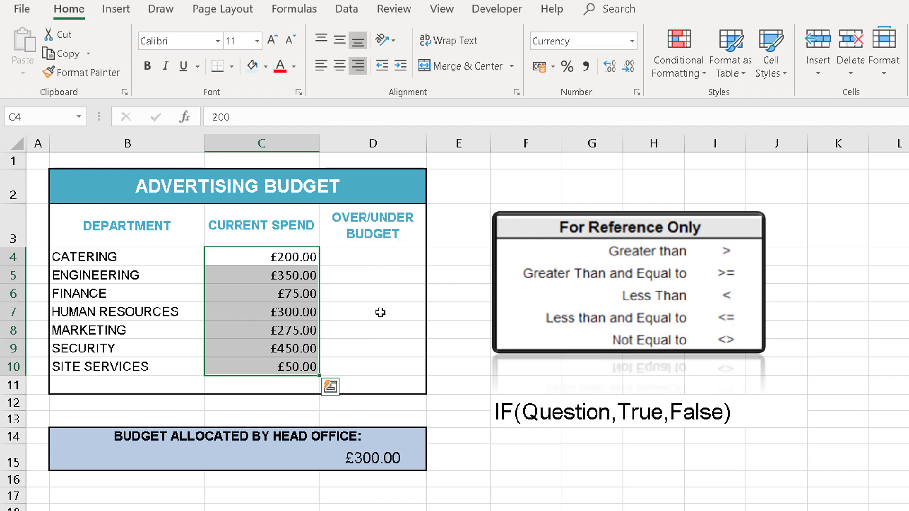
{"action": "left_click_drag", "start_coordinate": [385, 256], "coordinate": [389, 362]}
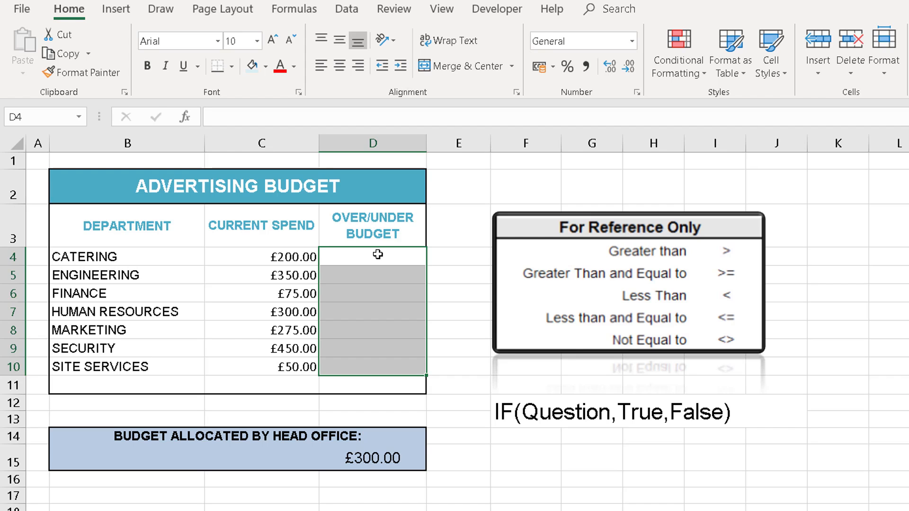
{"action": "left_click", "coordinate": [368, 463]}
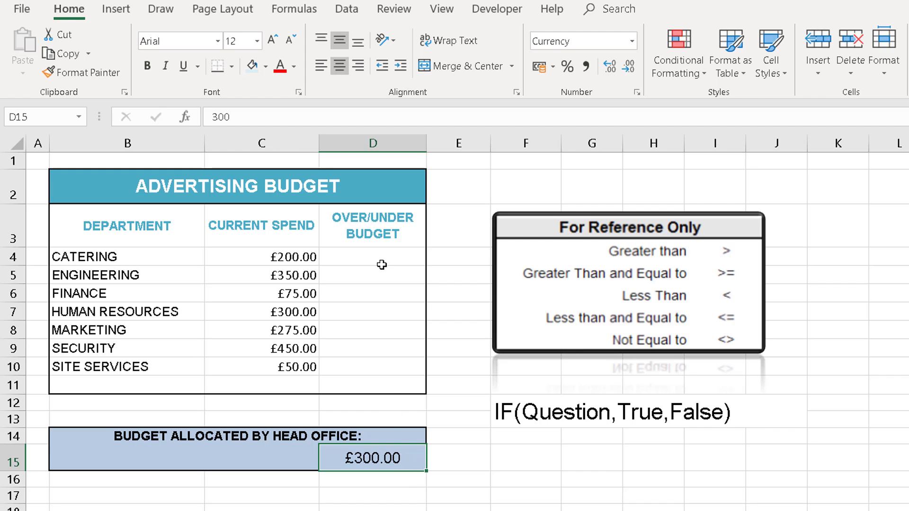
{"action": "left_click_drag", "start_coordinate": [379, 253], "coordinate": [381, 364]}
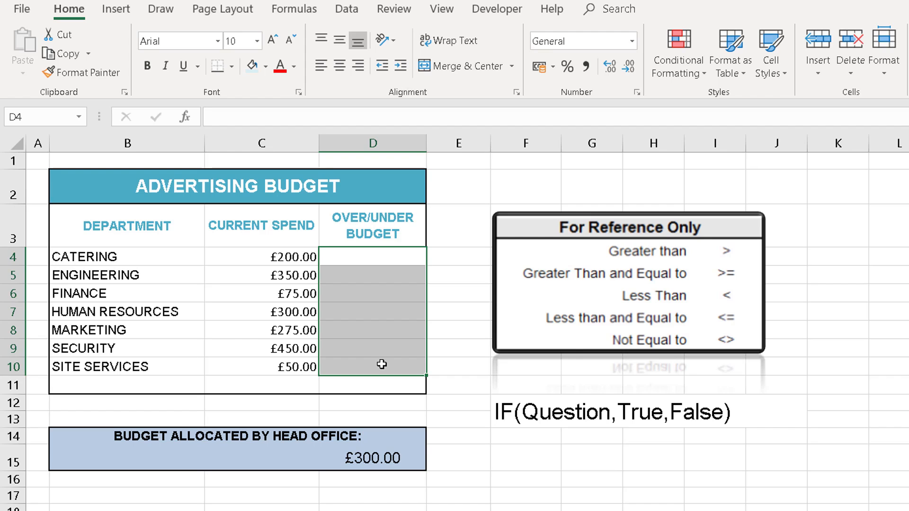
{"action": "left_click", "coordinate": [350, 258]}
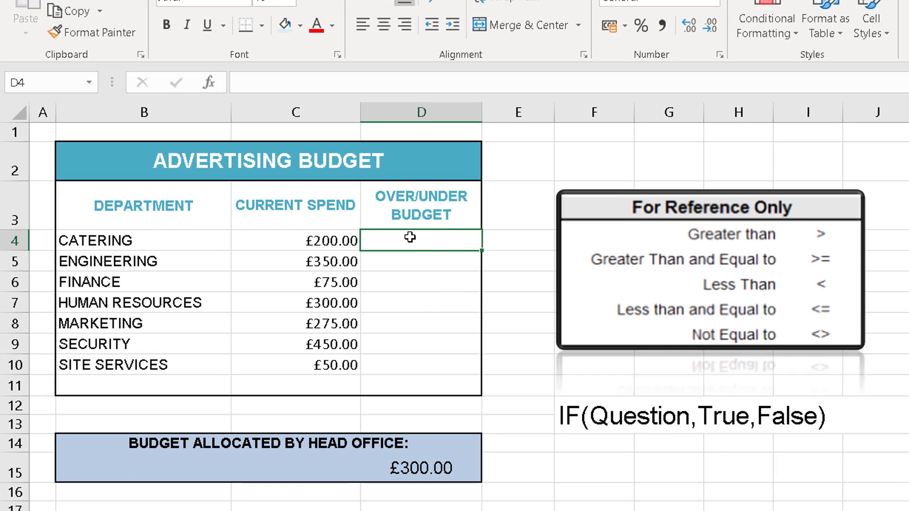
{"action": "left_click_drag", "start_coordinate": [173, 239], "coordinate": [450, 243]}
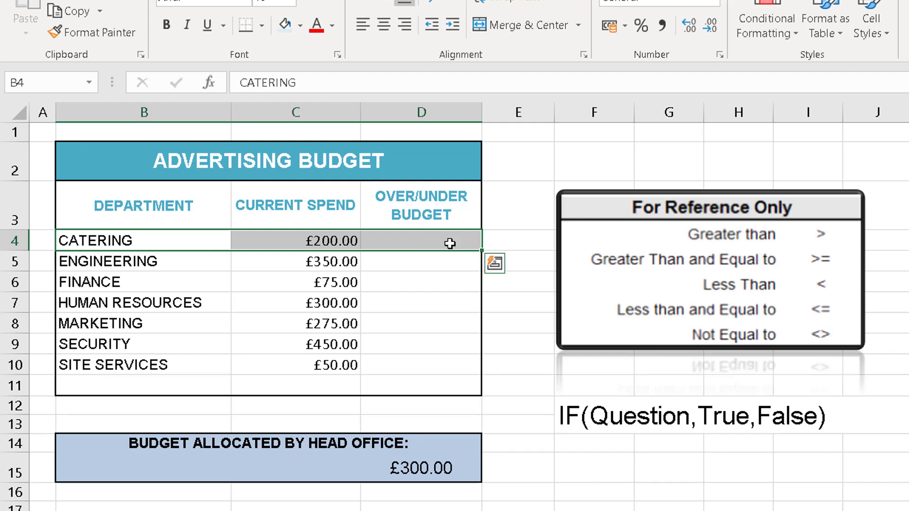
- Start an IF formula in D4 for Catering with the logical test C4>D15, comparing current spend with the allocated budget
{"action": "left_click", "coordinate": [423, 239]}
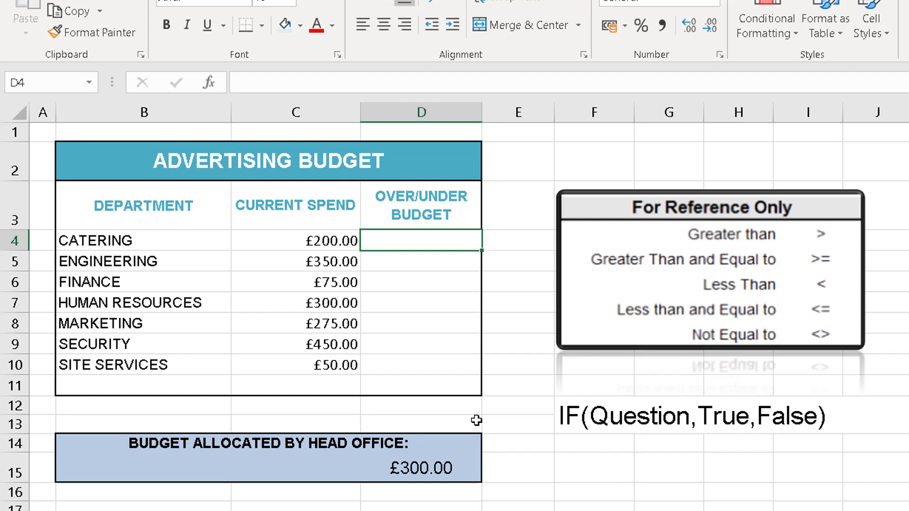
{"action": "type", "text": "="}
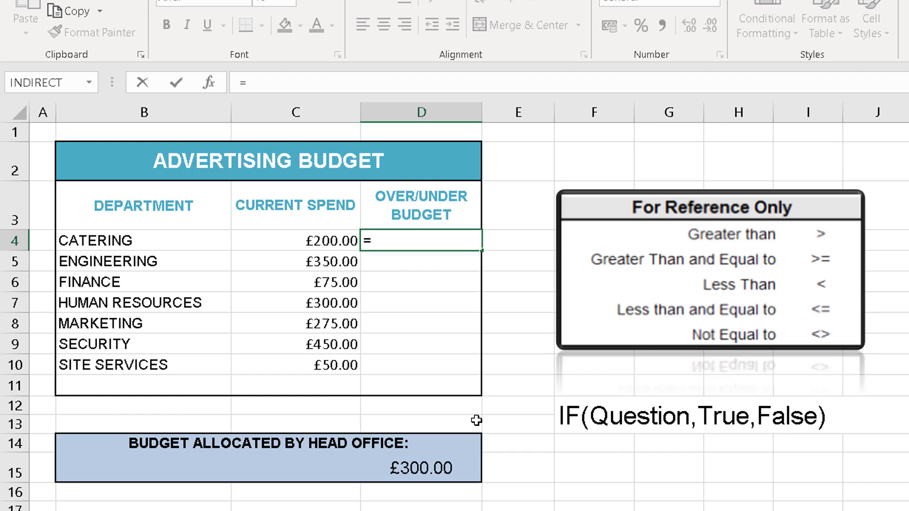
{"action": "type", "text": "if"}
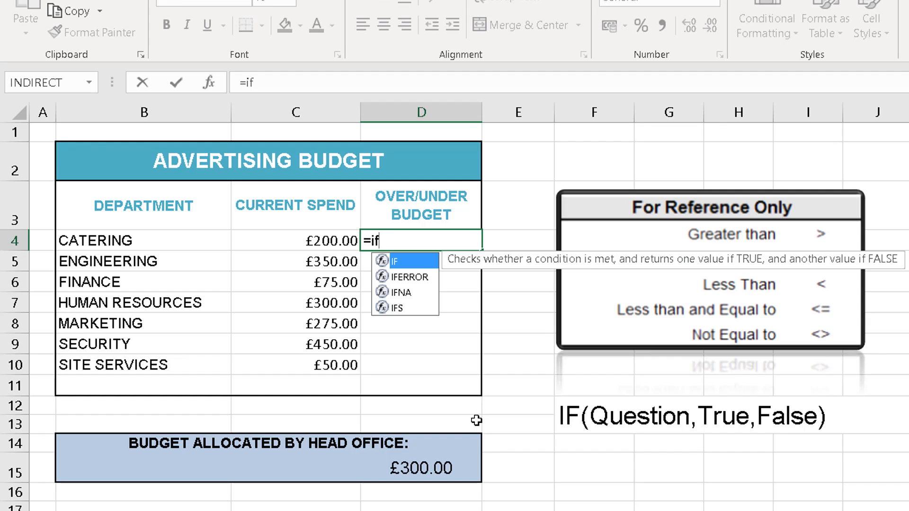
{"action": "key", "text": "Tab"}
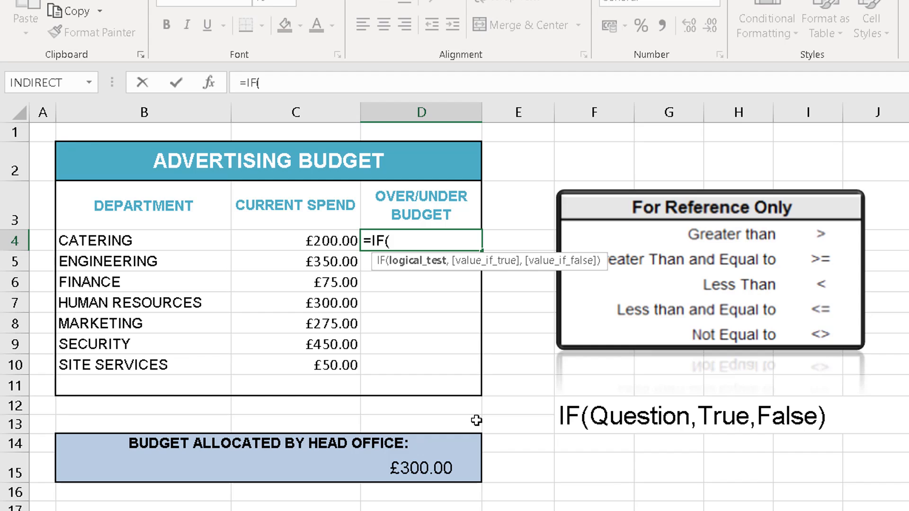
{"action": "left_click", "coordinate": [317, 239]}
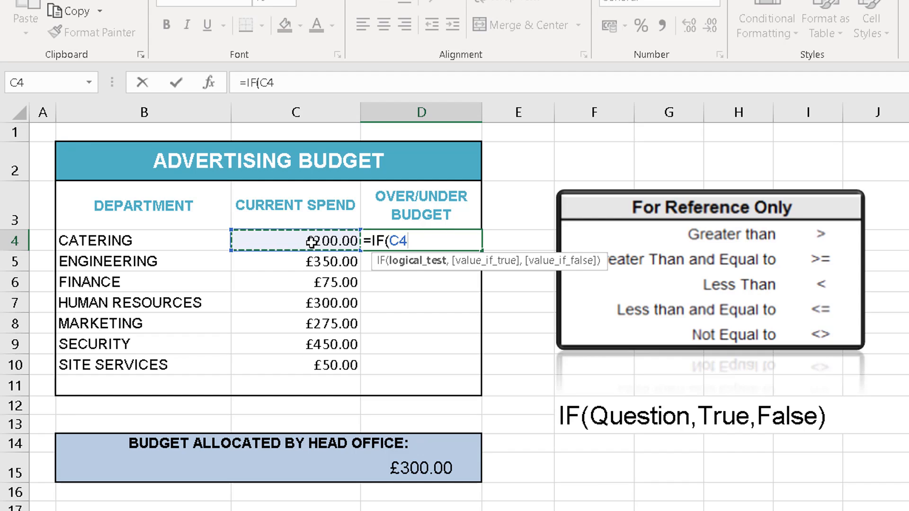
{"action": "type", "text": ">"}
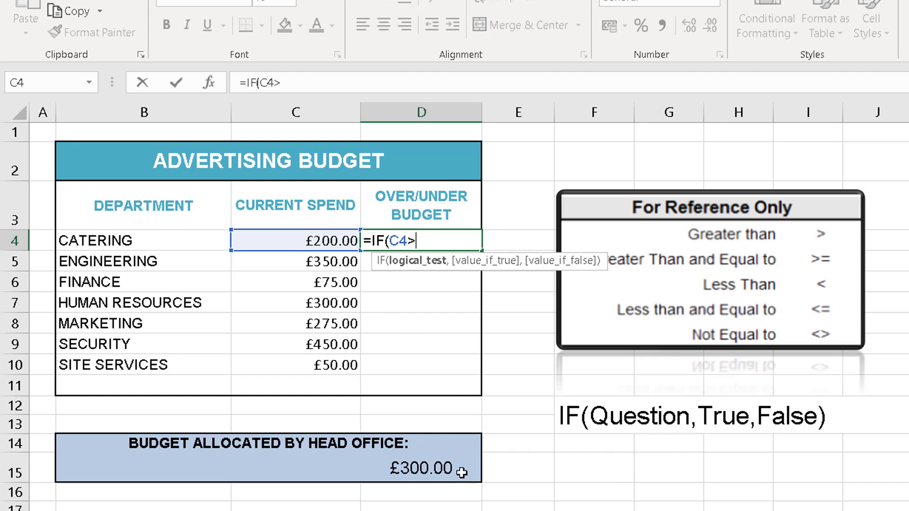
{"action": "left_click", "coordinate": [434, 468]}
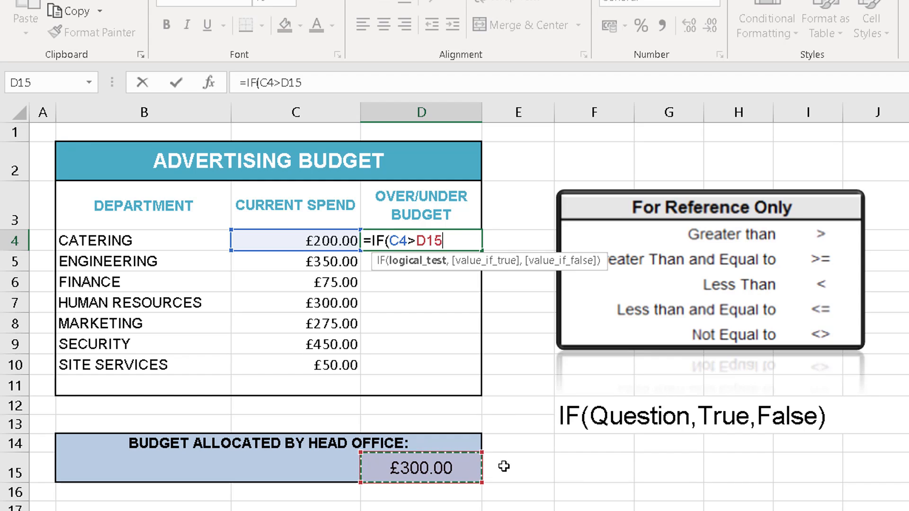
- Complete D4's IF formula with "Over" as the true value and "Under" as the false value
{"action": "type", "text": ","}
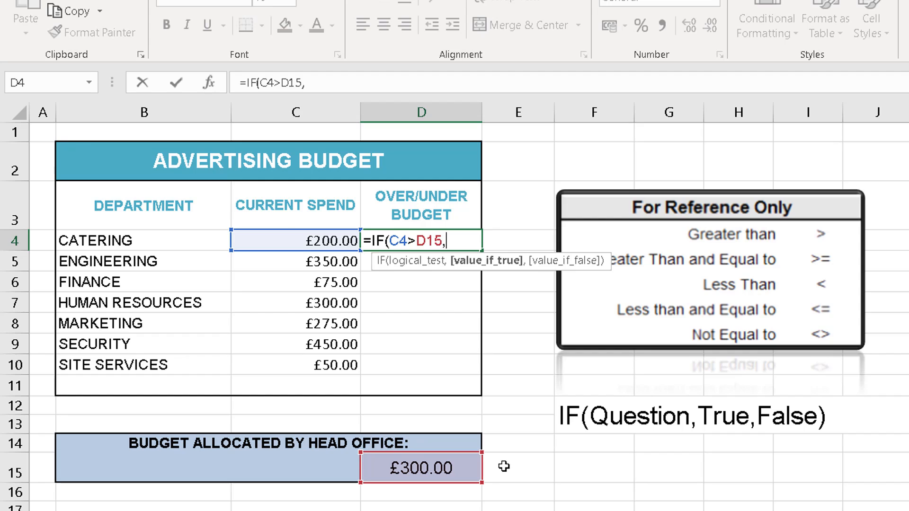
{"action": "type", "text": "\""}
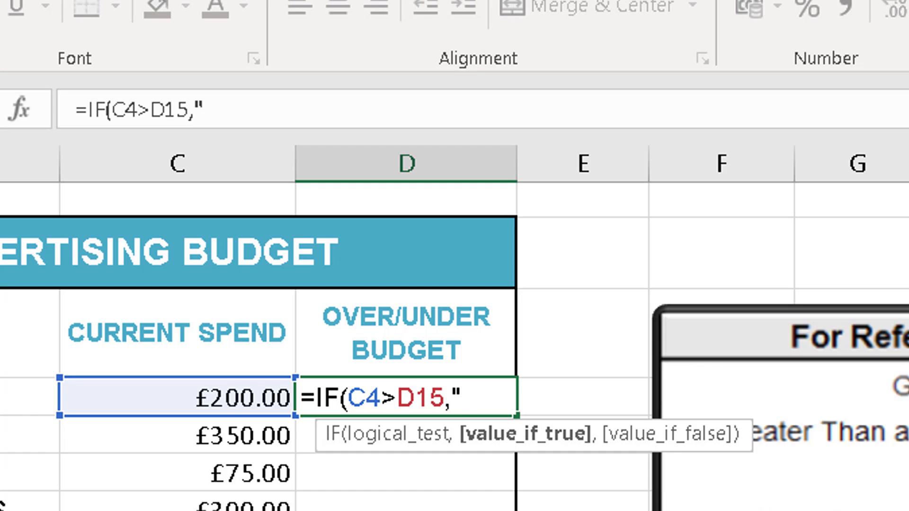
{"action": "type", "text": "Over\""}
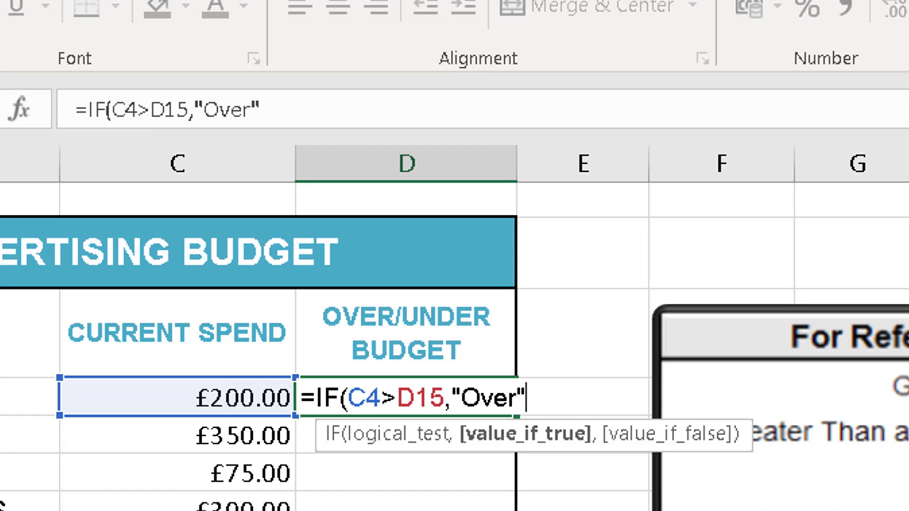
{"action": "type", "text": ","}
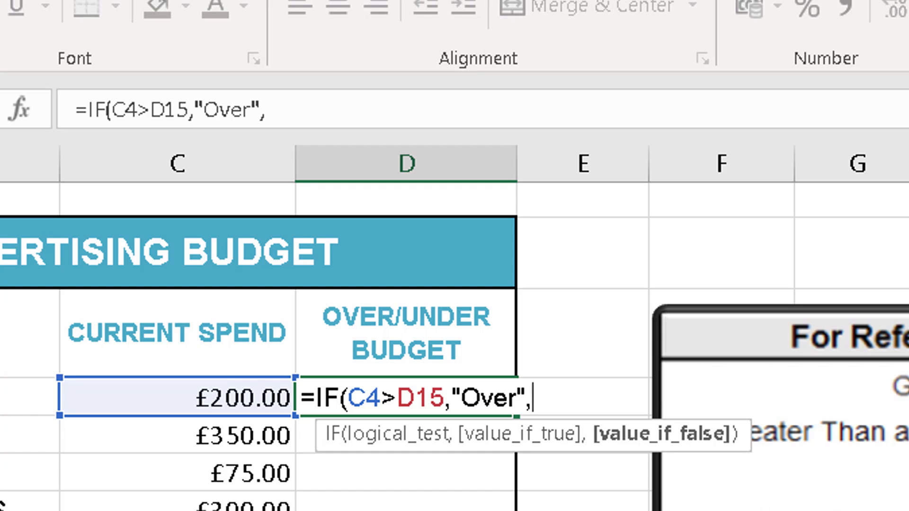
{"action": "type", "text": "\"Under\")"}
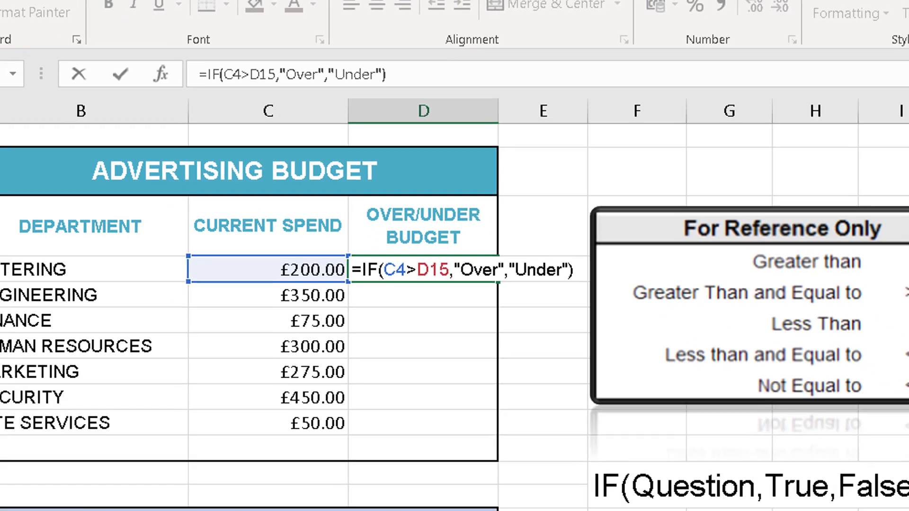
{"action": "key", "text": "Return"}
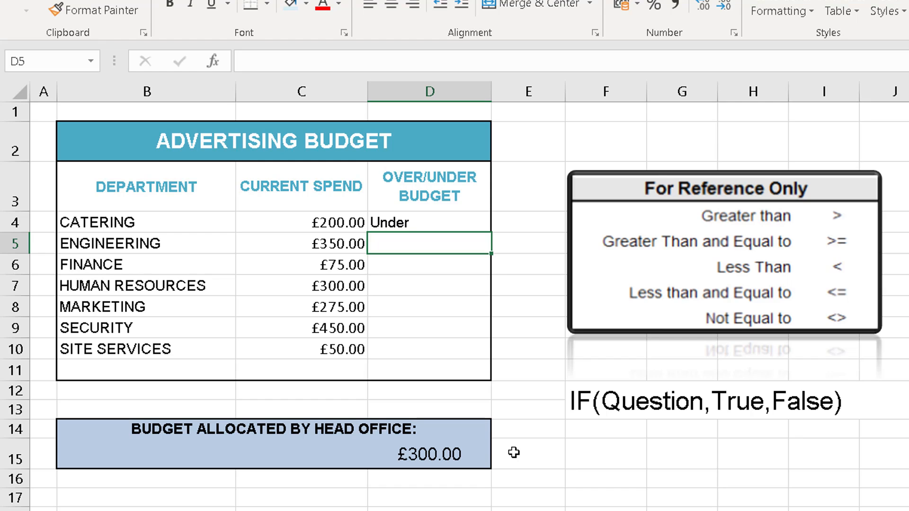
- Set Catering's current spend in C4 to 400 to test the formula
{"action": "left_click", "coordinate": [326, 226]}
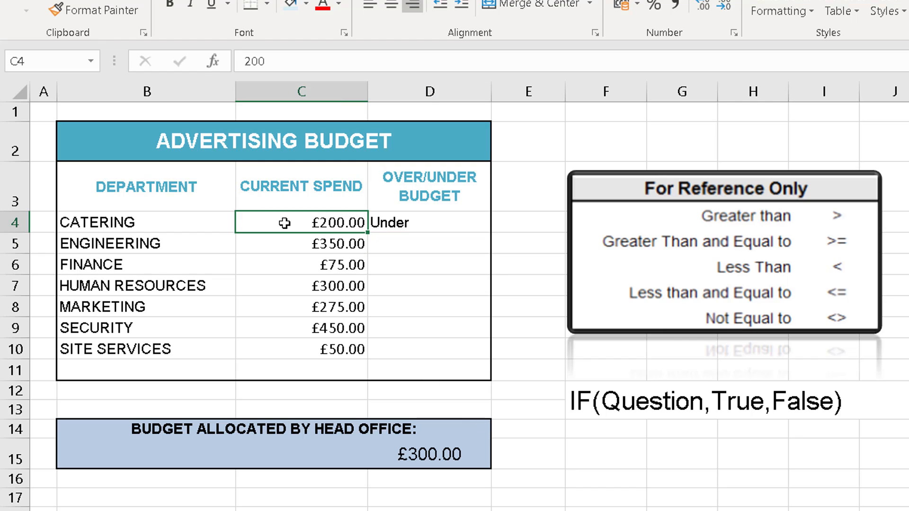
{"action": "type", "text": "400"}
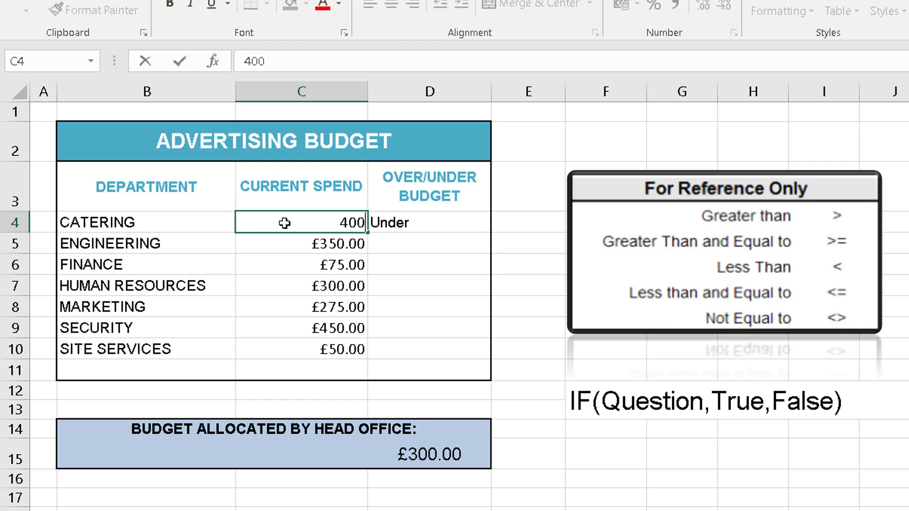
{"action": "key", "text": "Return"}
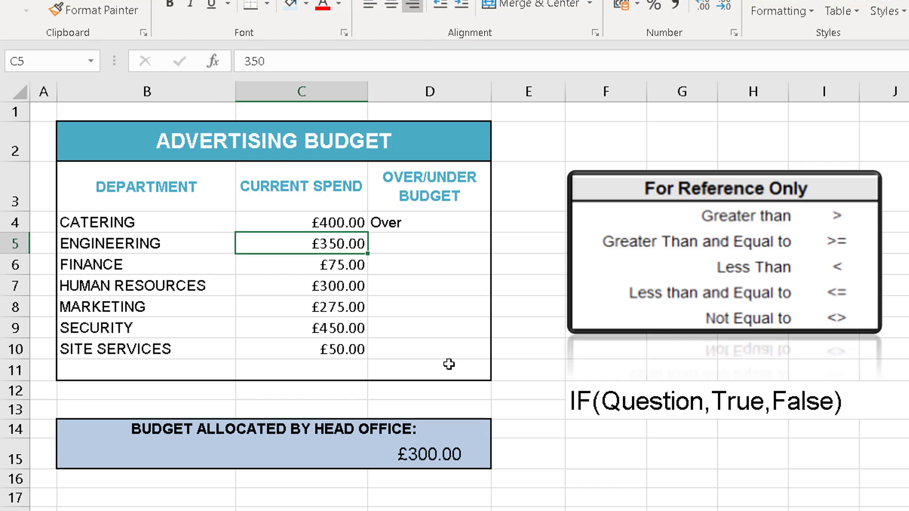
- Lock the budget reference in D4's formula as D$15 and fill the formula down through D10
{"action": "double_click", "coordinate": [420, 223]}
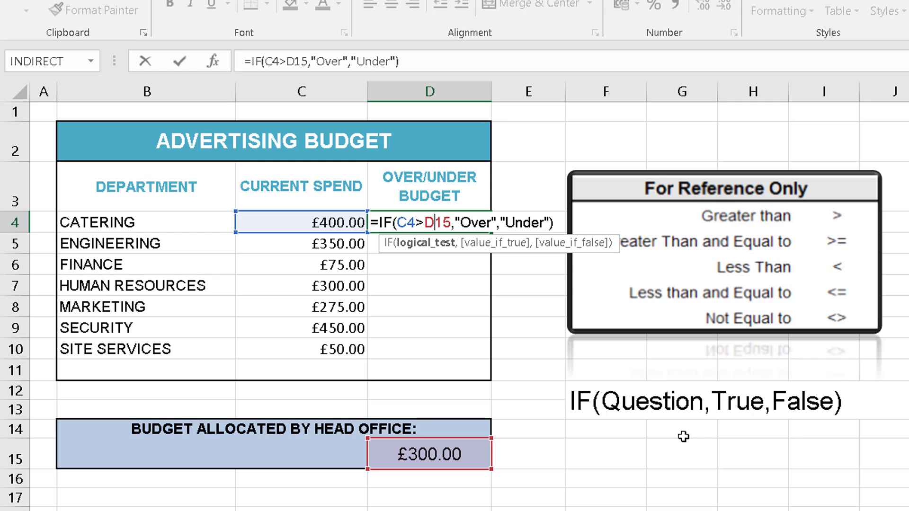
{"action": "type", "text": "$"}
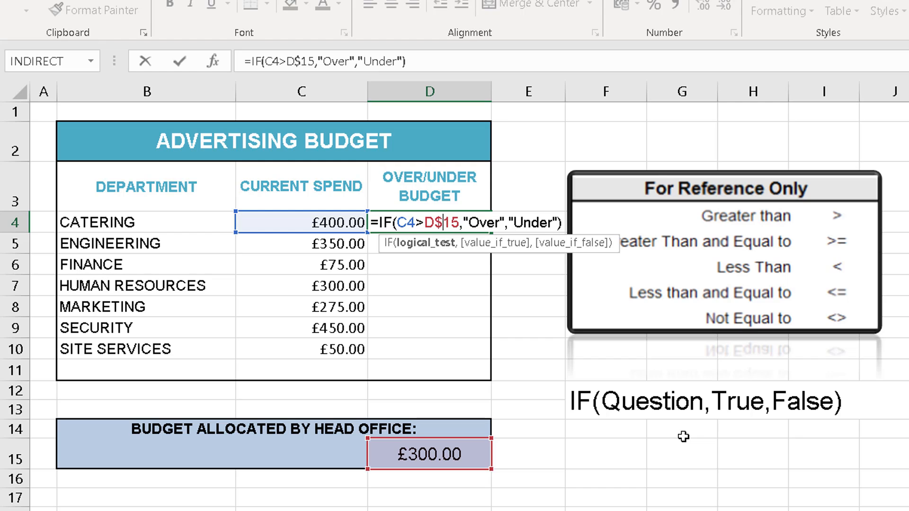
{"action": "key", "text": "Return"}
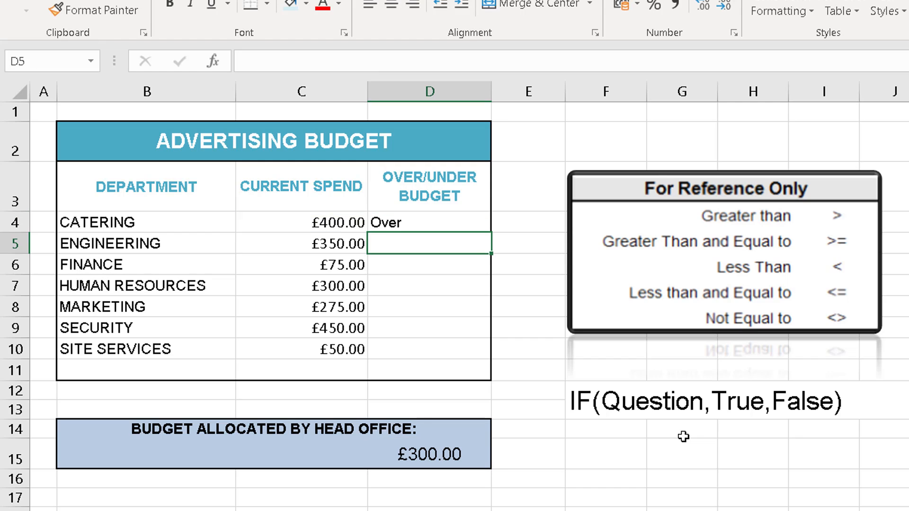
{"action": "left_click", "coordinate": [455, 221]}
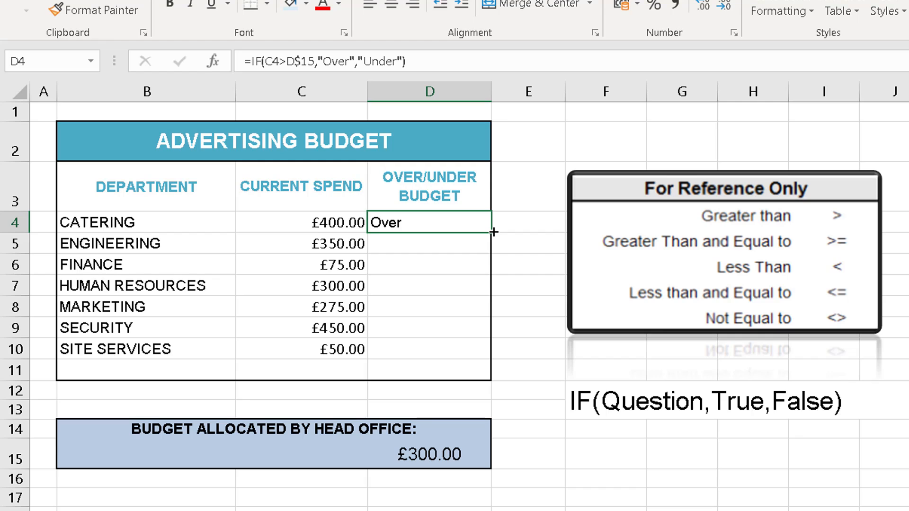
{"action": "left_click_drag", "start_coordinate": [493, 232], "coordinate": [491, 358]}
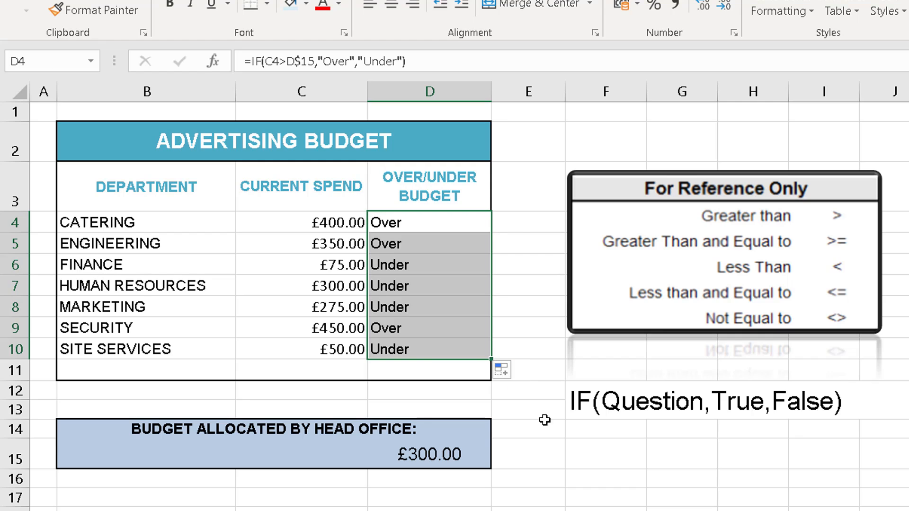
{"action": "left_click", "coordinate": [581, 485]}
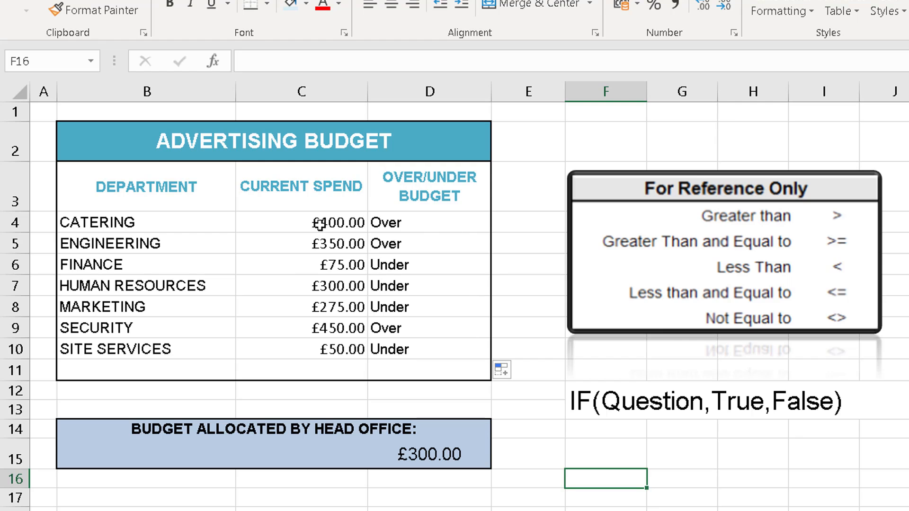
- Set the budget allocated by head office in D15 to 380
{"action": "left_click_drag", "start_coordinate": [322, 225], "coordinate": [320, 346]}
{"action": "left_click", "coordinate": [321, 261]}
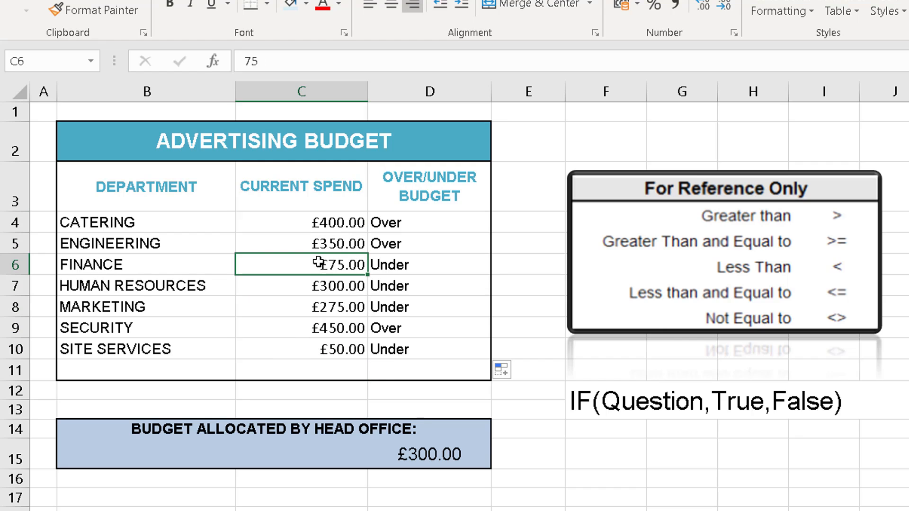
{"action": "left_click", "coordinate": [457, 461]}
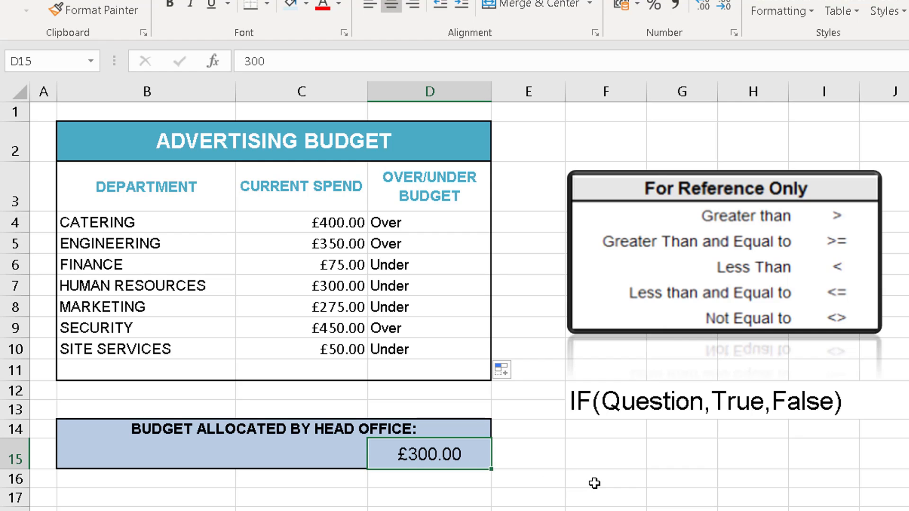
{"action": "type", "text": "380"}
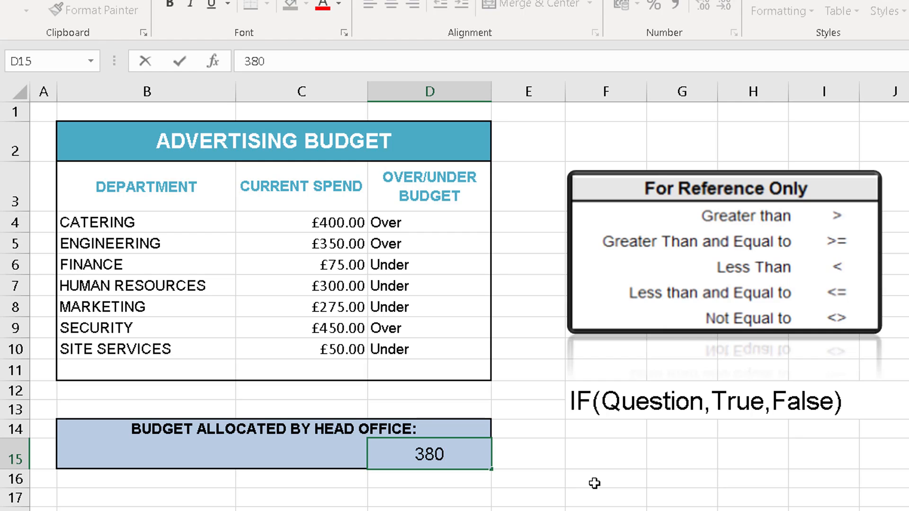
{"action": "key", "text": "Return"}
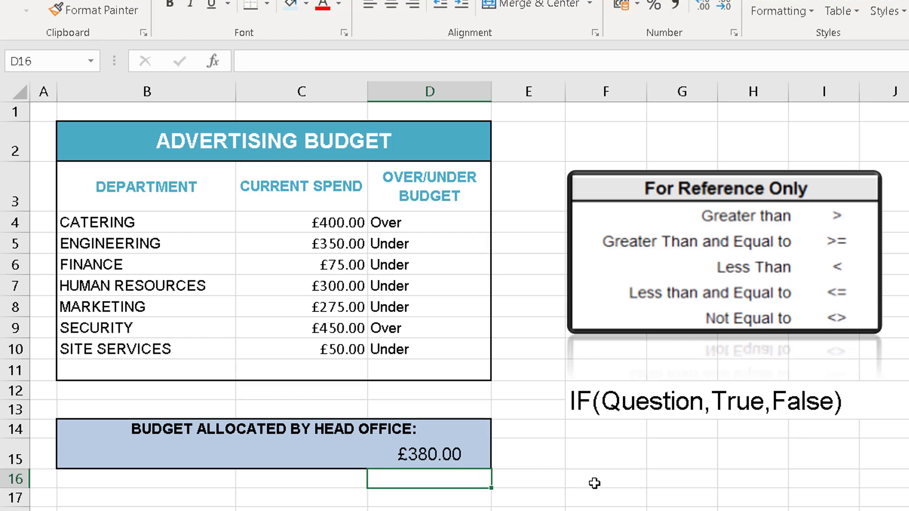